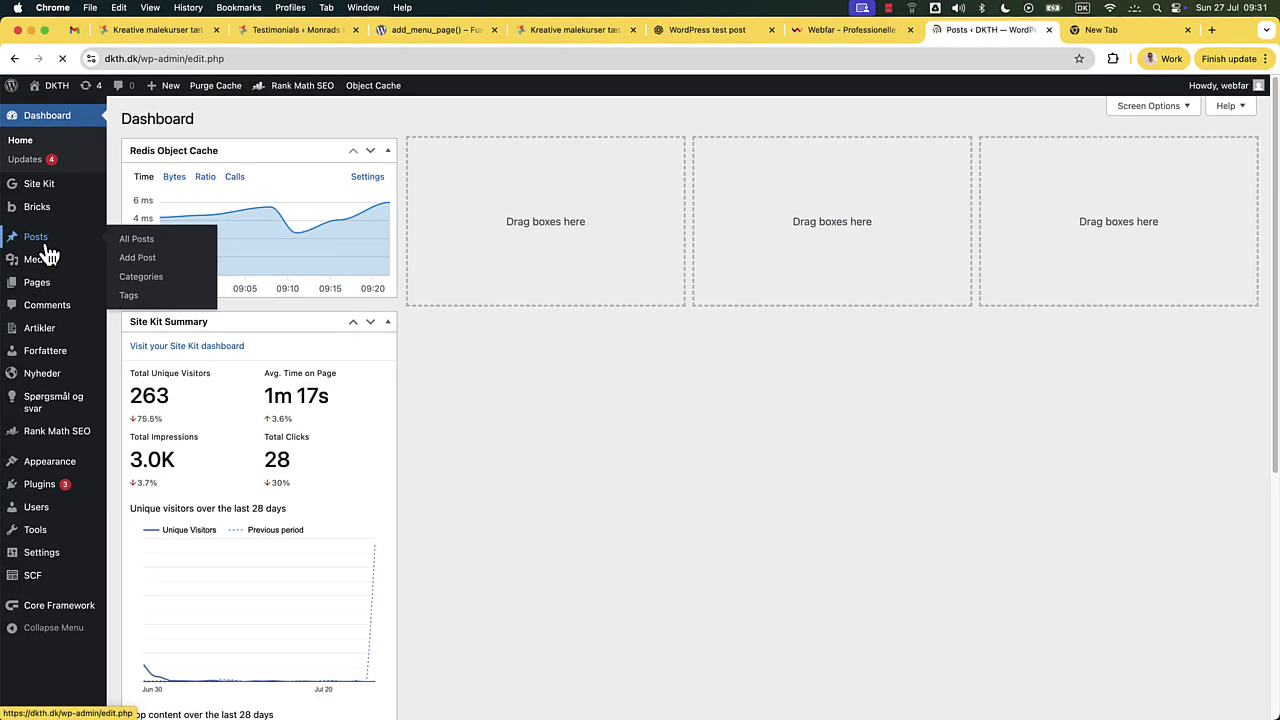
# Go to the site's list of all posts and open the post titled Test Post
pyautogui.click(95, 236)
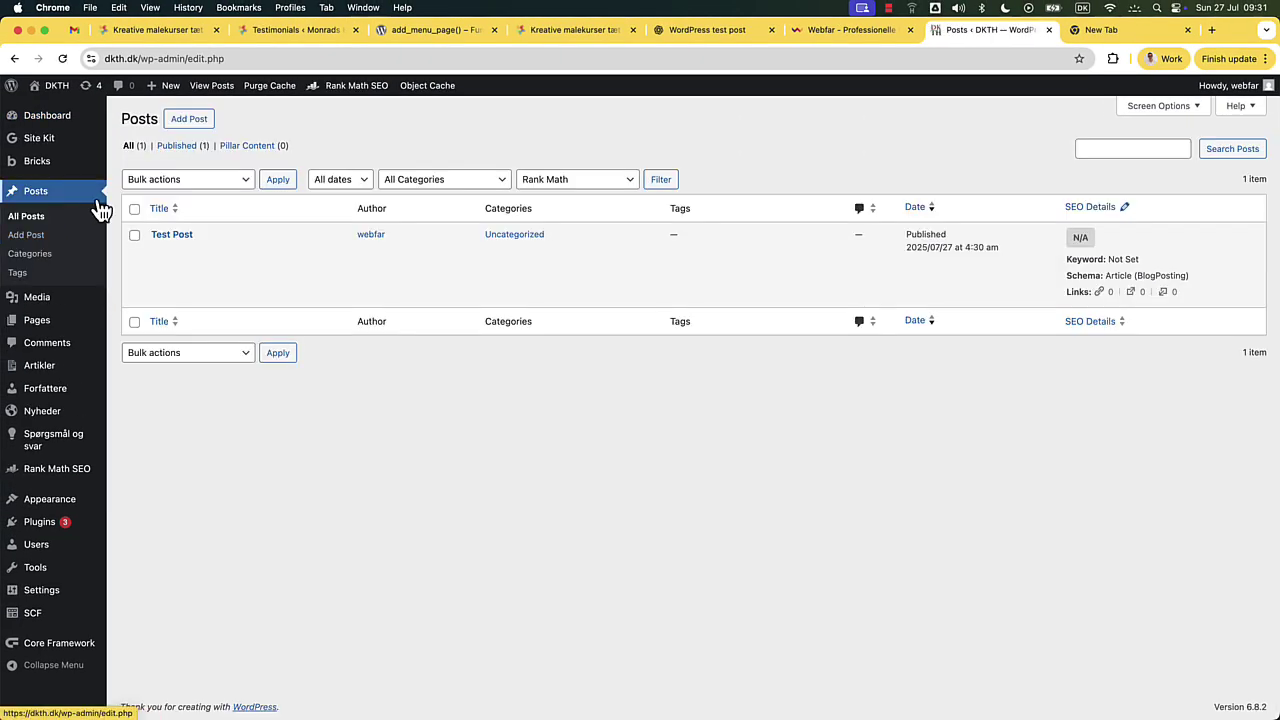
pyautogui.click(172, 236)
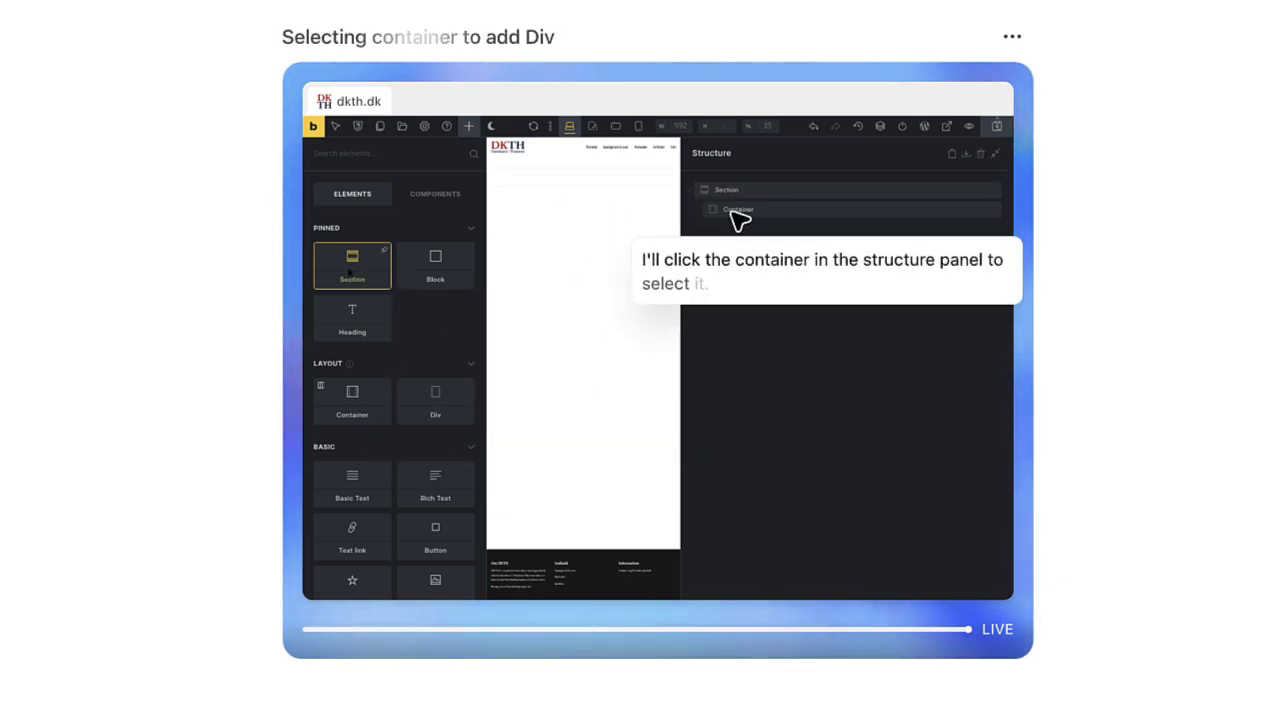
# In the ChatGPT agent's Bricks editor session, select the container inside the section for adding elements
pyautogui.click(735, 212)
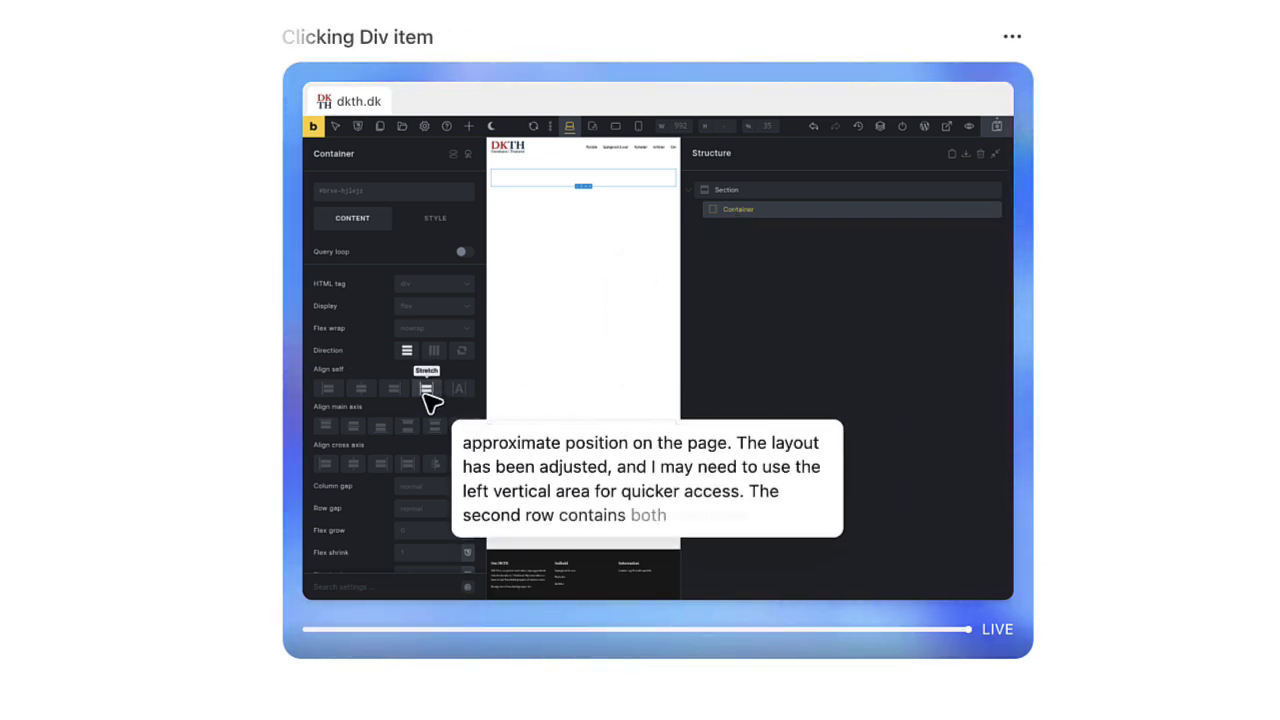
pyautogui.click(367, 130)
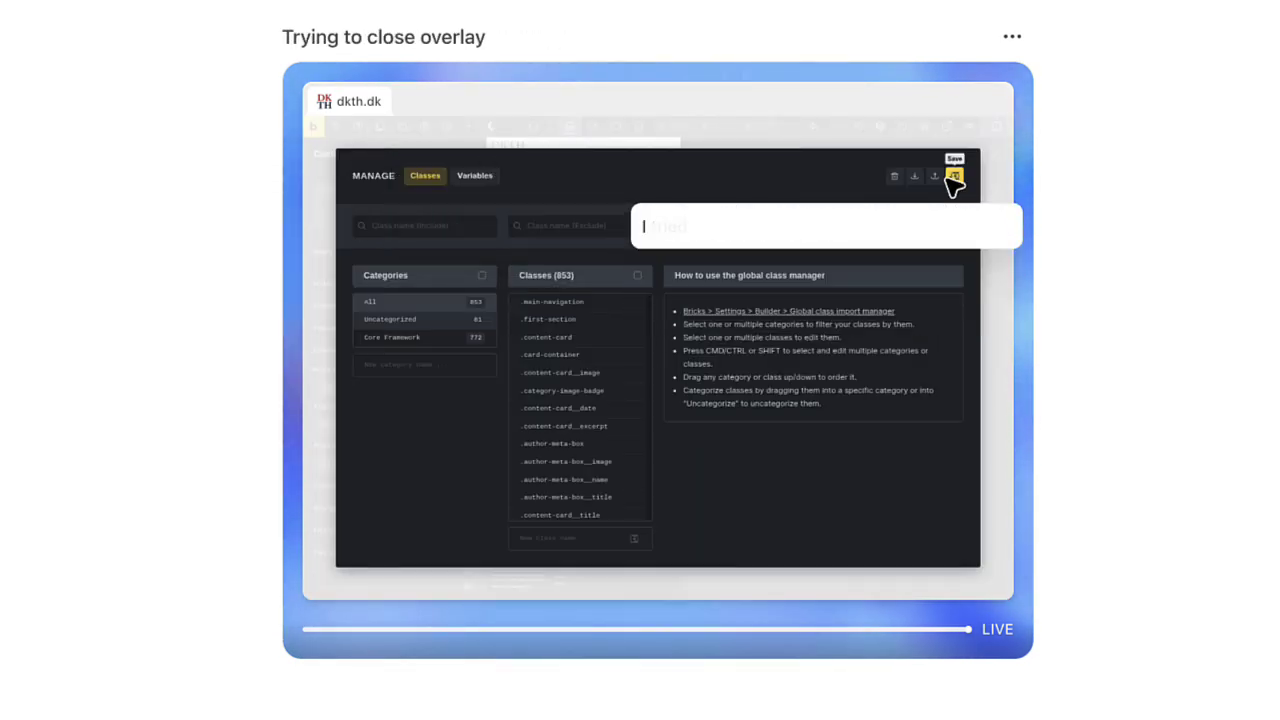
pyautogui.click(954, 177)
pyautogui.click(737, 211)
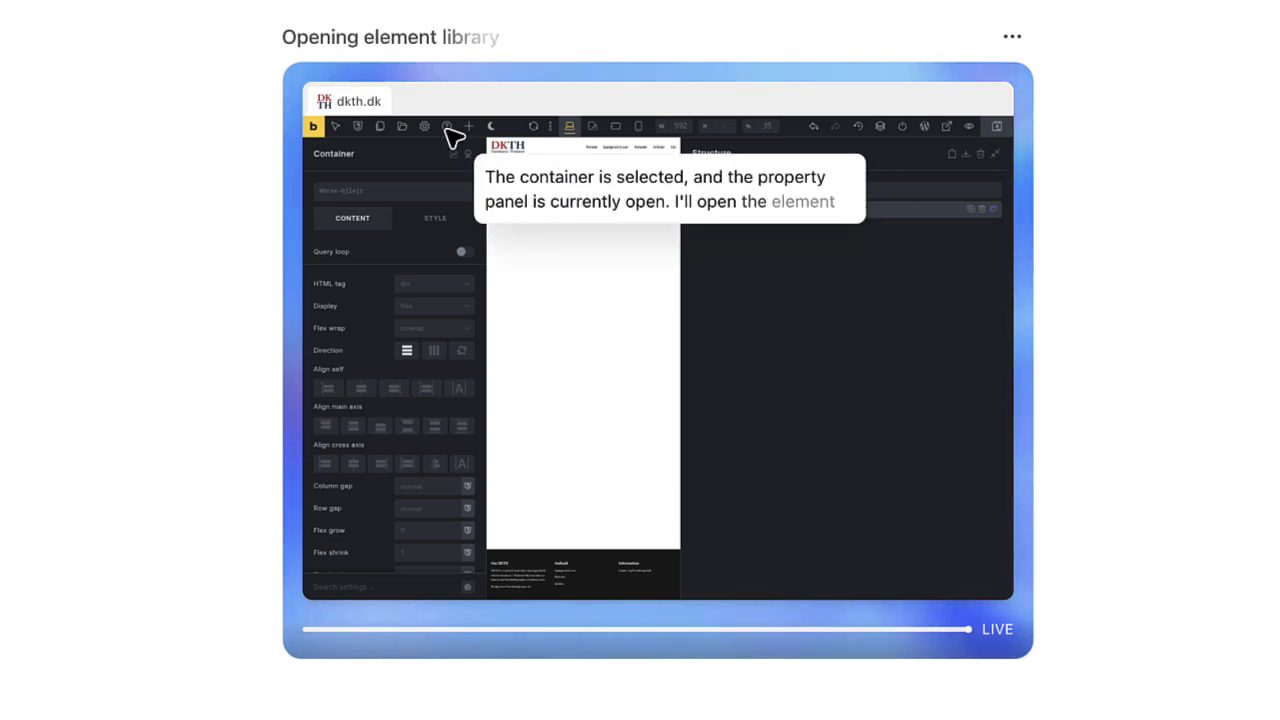
pyautogui.click(447, 128)
pyautogui.press('Escape')
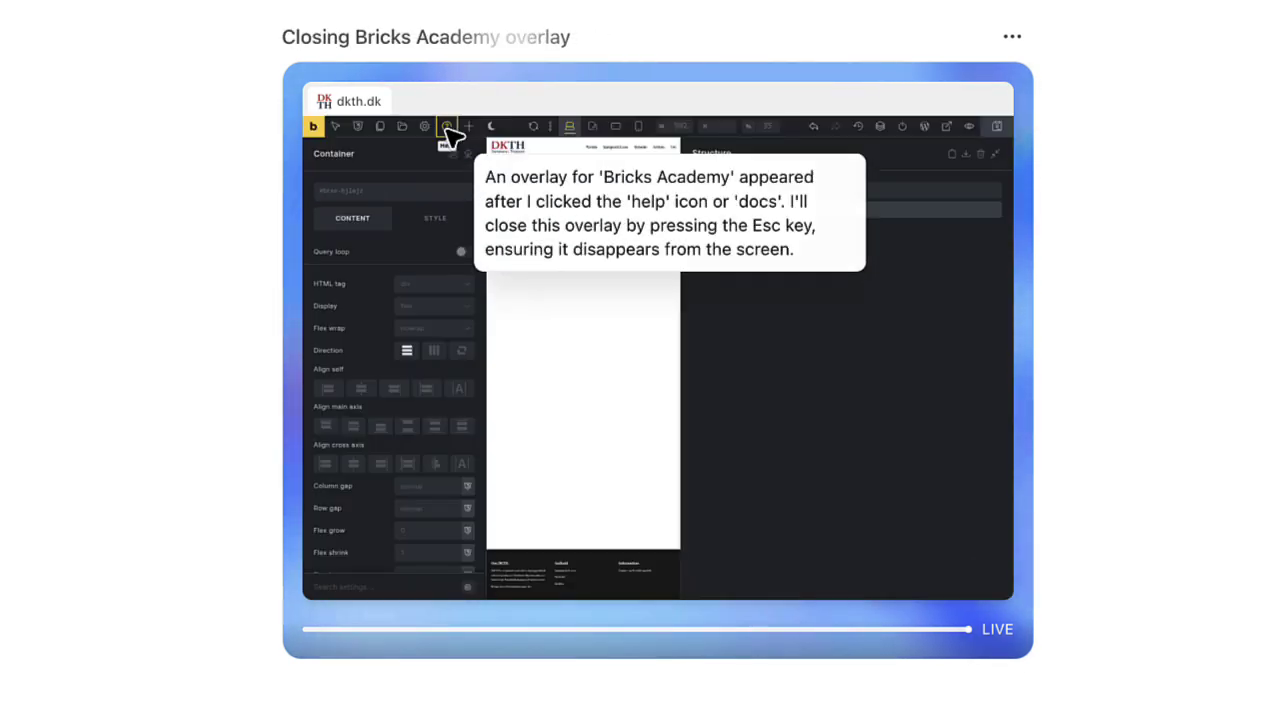
pyautogui.click(410, 133)
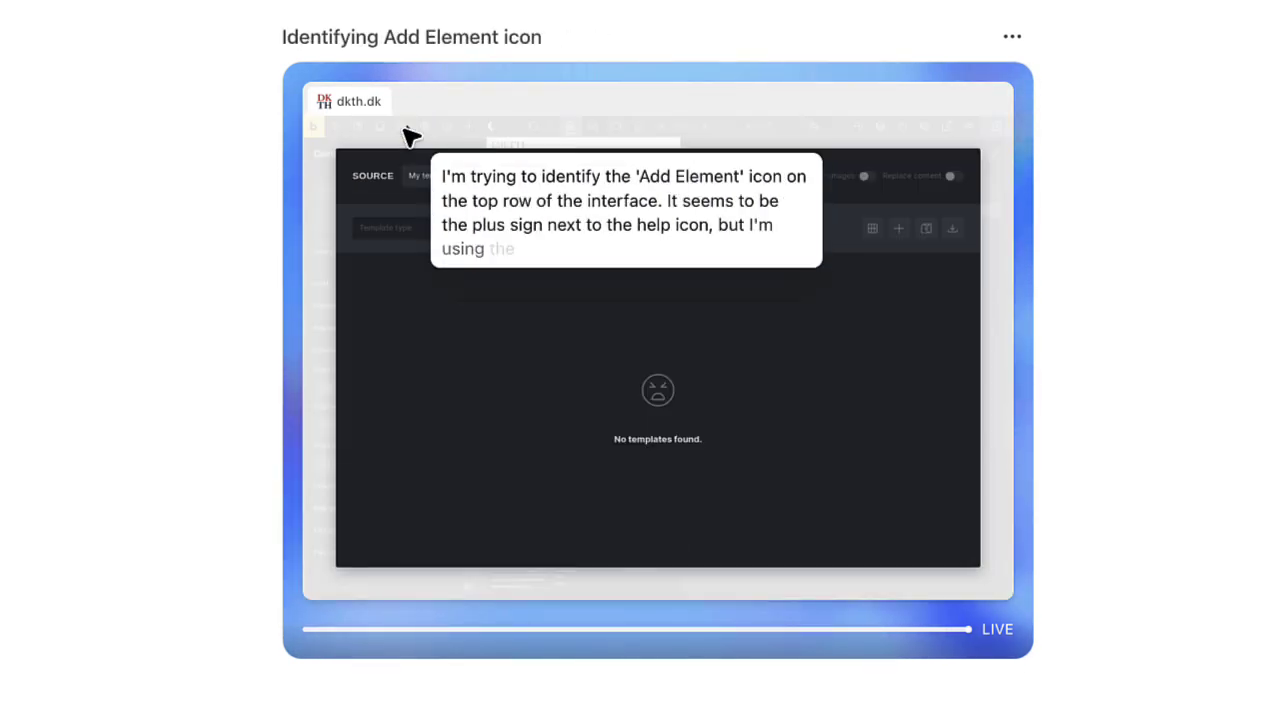
pyautogui.press('Escape')
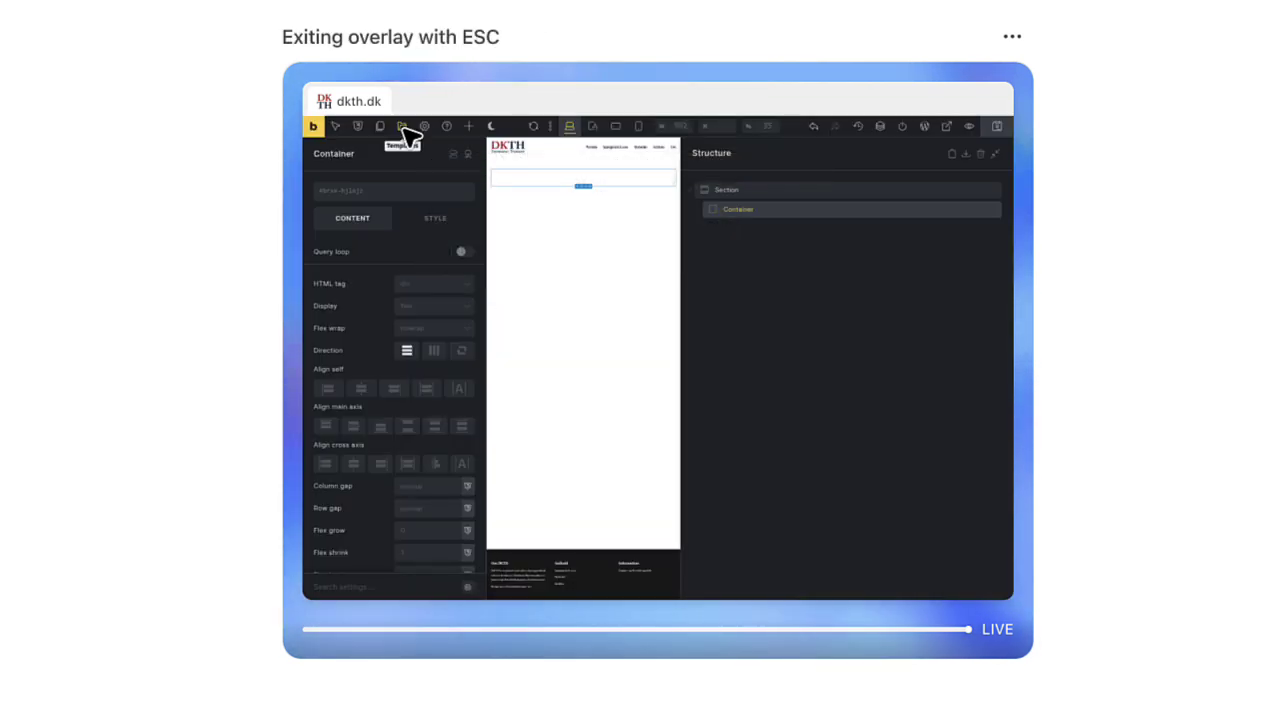
# Add two Block elements inside the container and set the container's direction to horizontal row
pyautogui.click(583, 190)
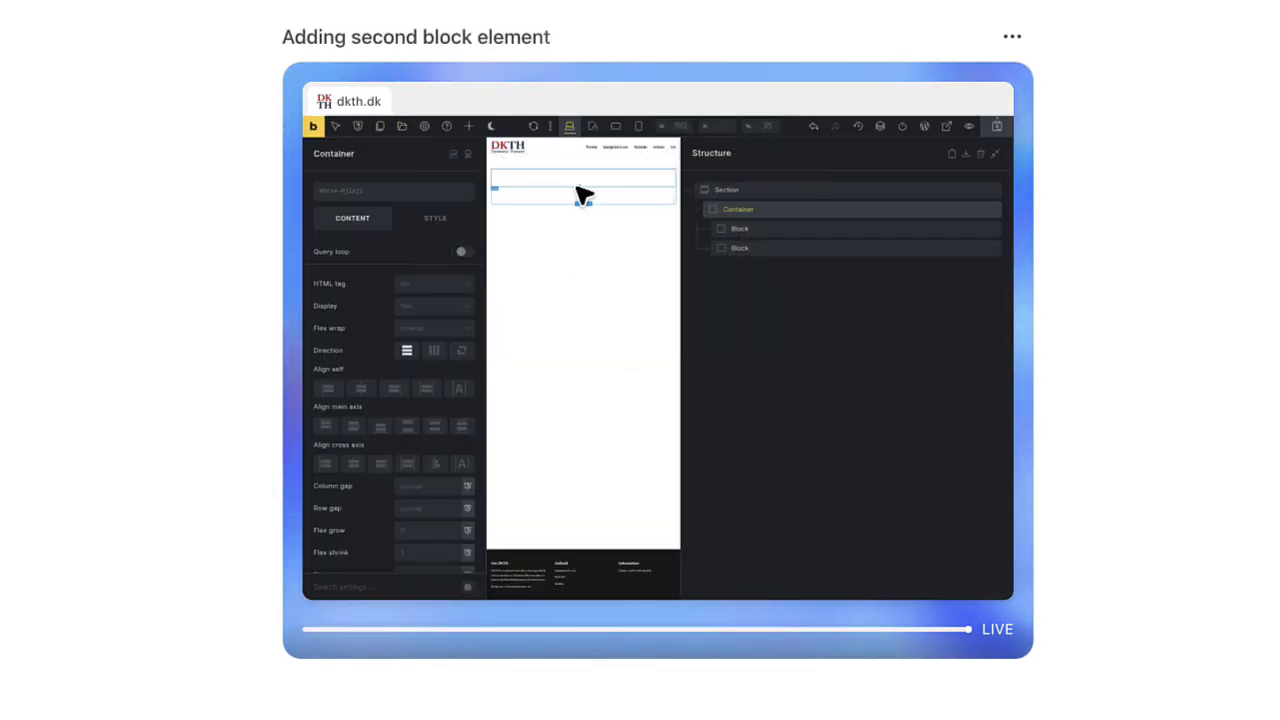
pyautogui.click(433, 352)
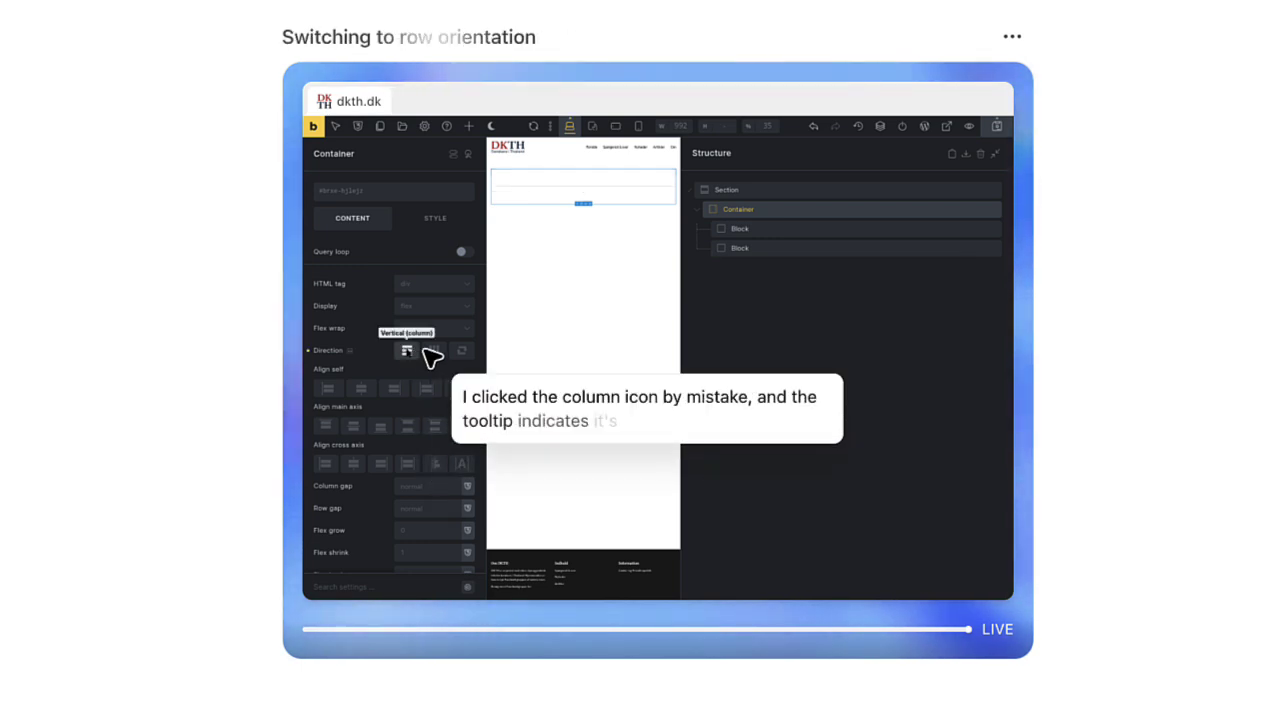
# Select the first Block in the container and open its quick options for adding child elements
pyautogui.click(737, 236)
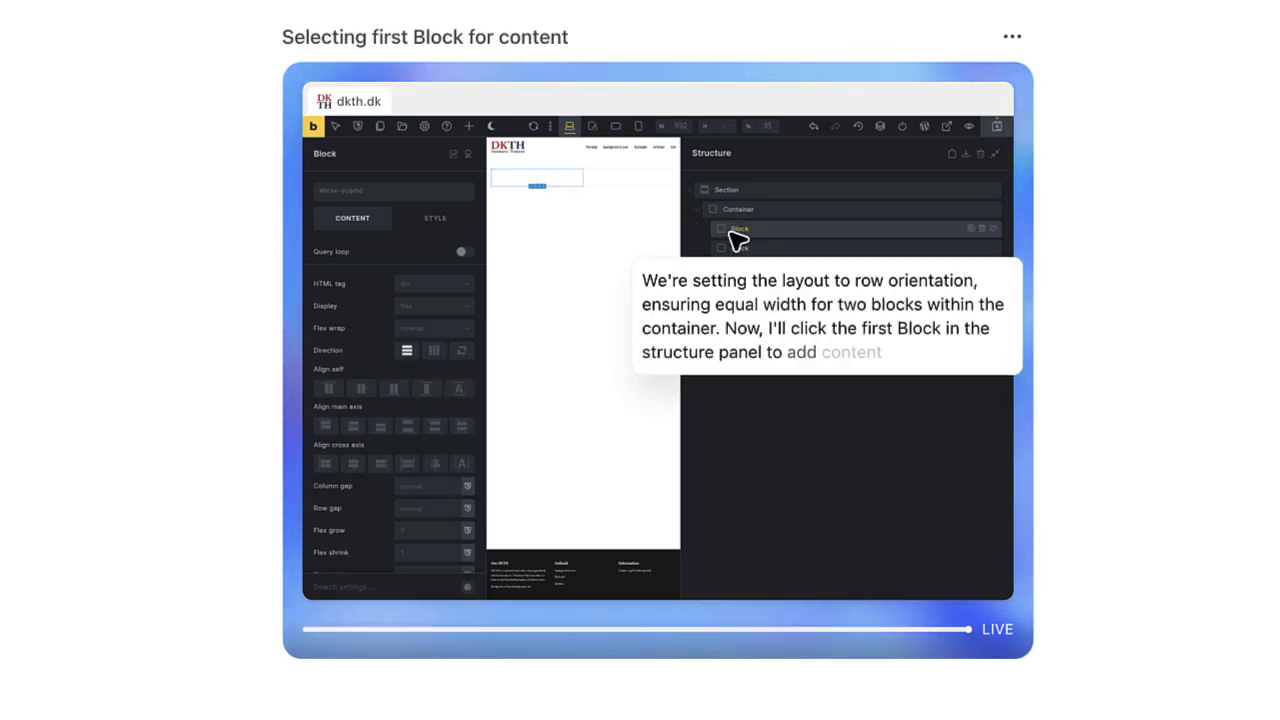
pyautogui.click(536, 187)
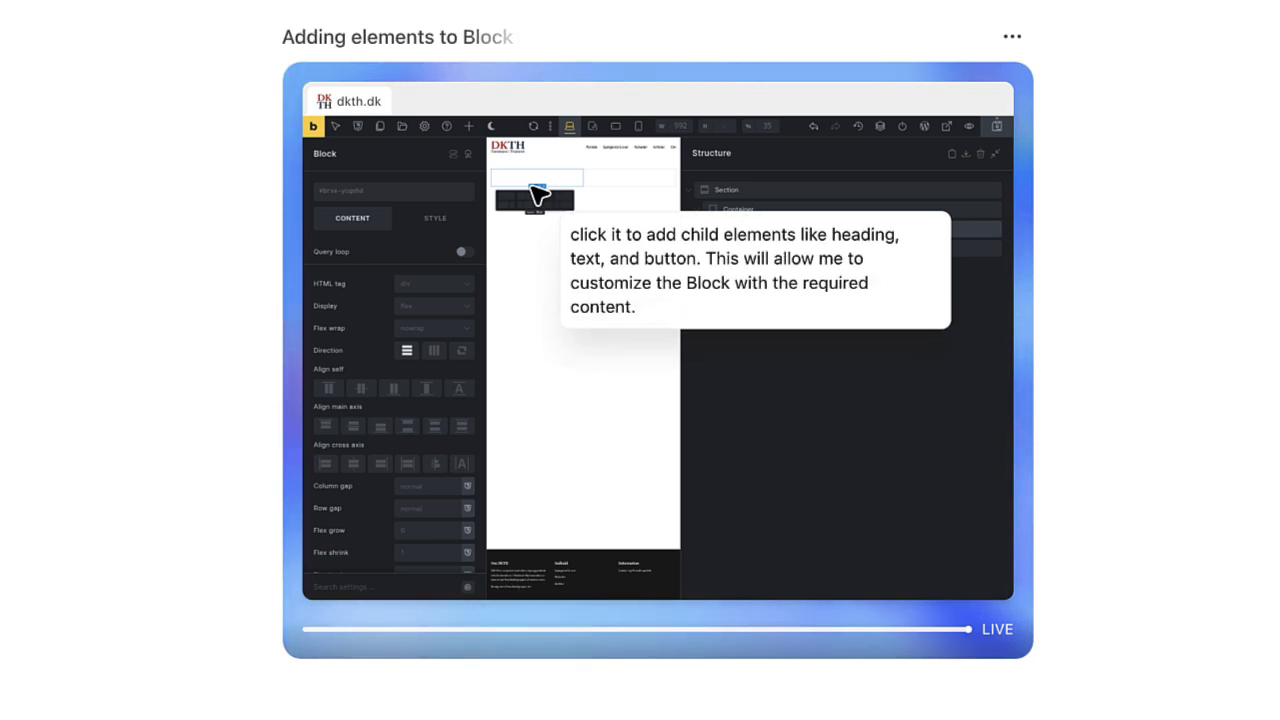
pyautogui.click(341, 132)
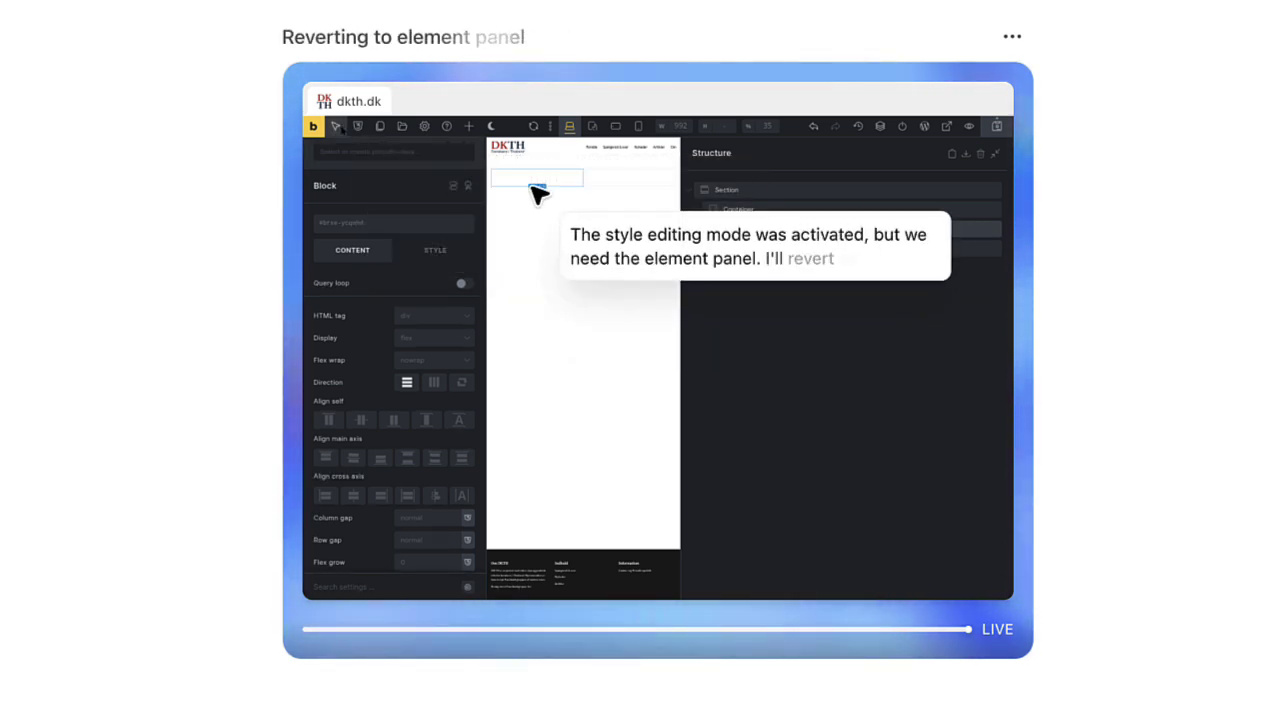
pyautogui.click(537, 190)
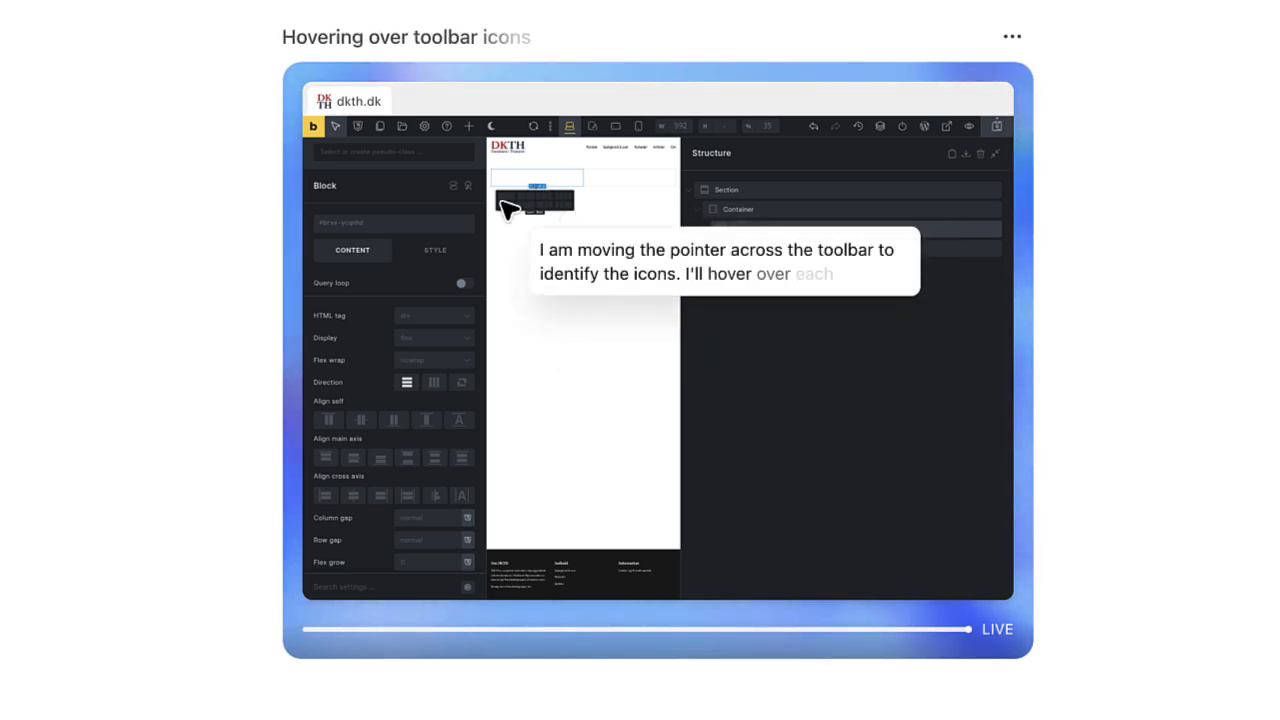
pyautogui.click(356, 128)
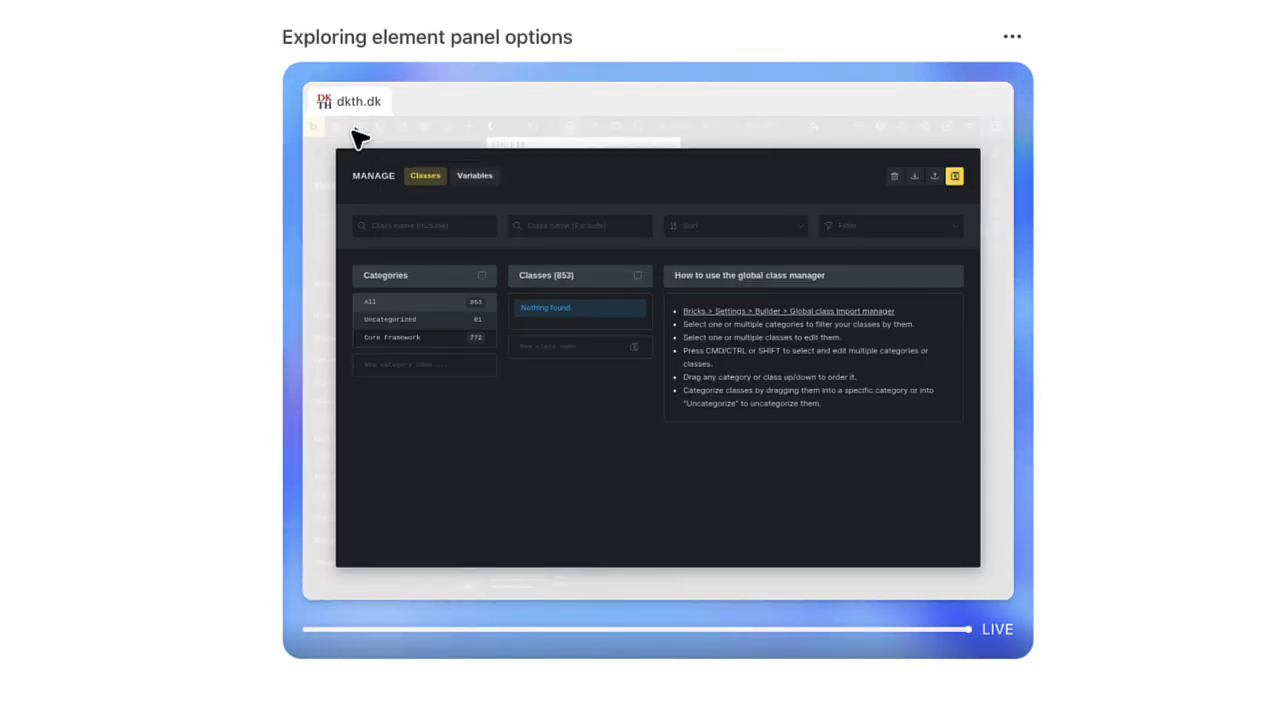
pyautogui.press('Escape')
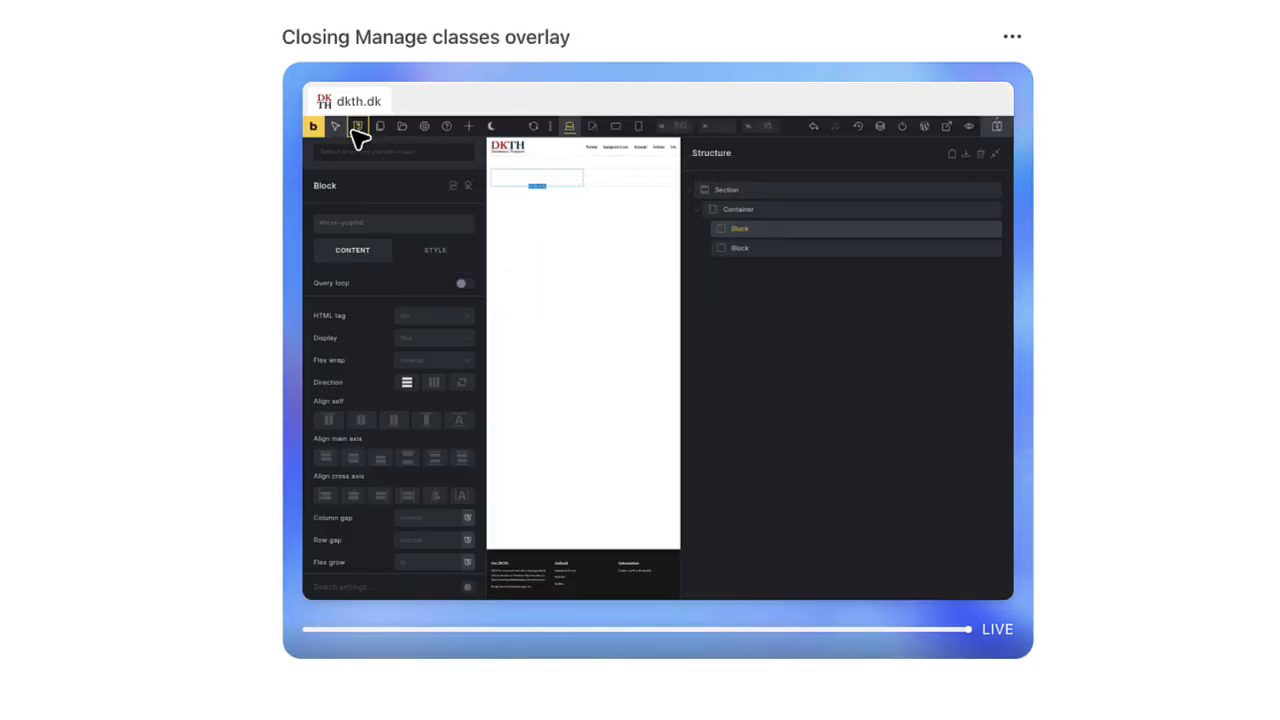
pyautogui.click(374, 130)
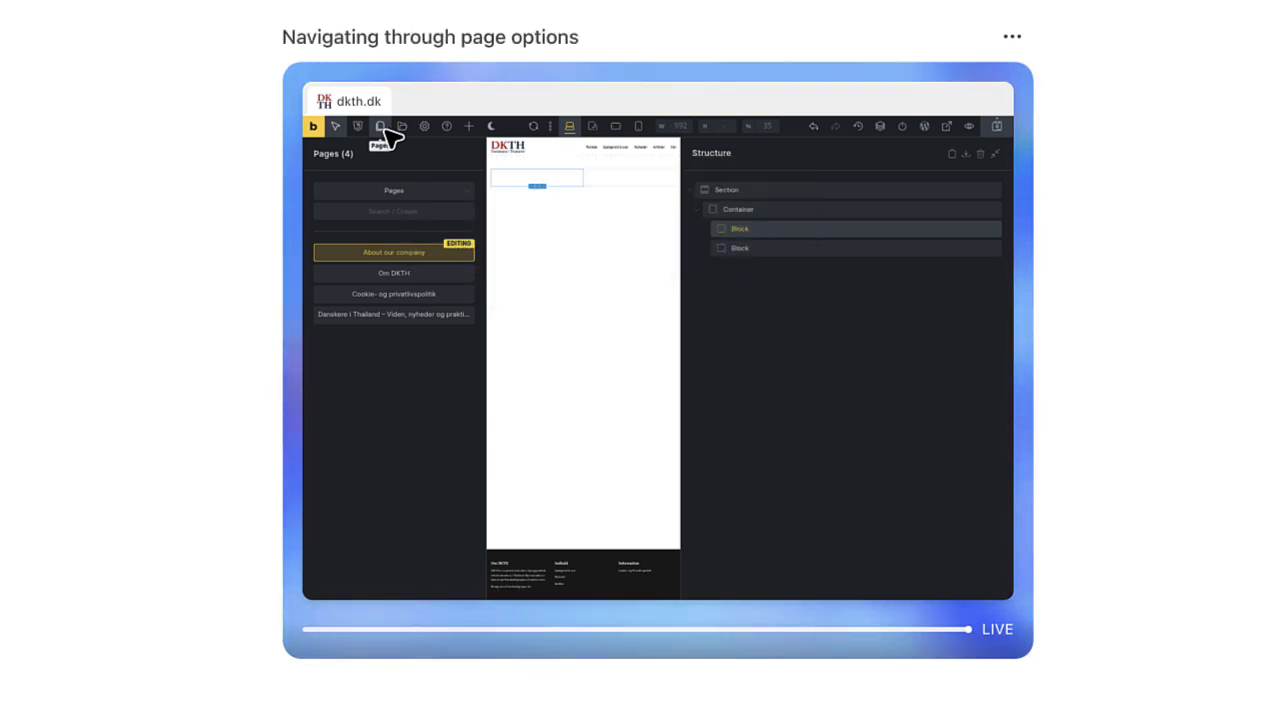
pyautogui.click(402, 128)
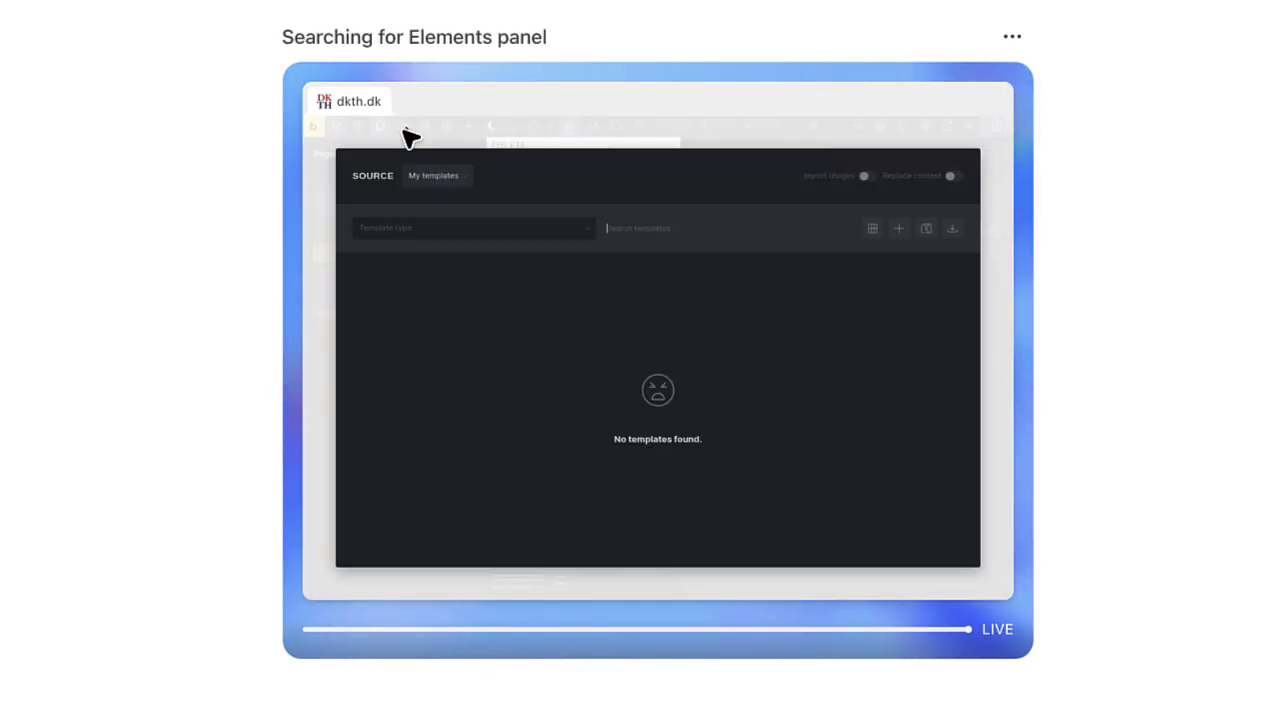
pyautogui.press('Escape')
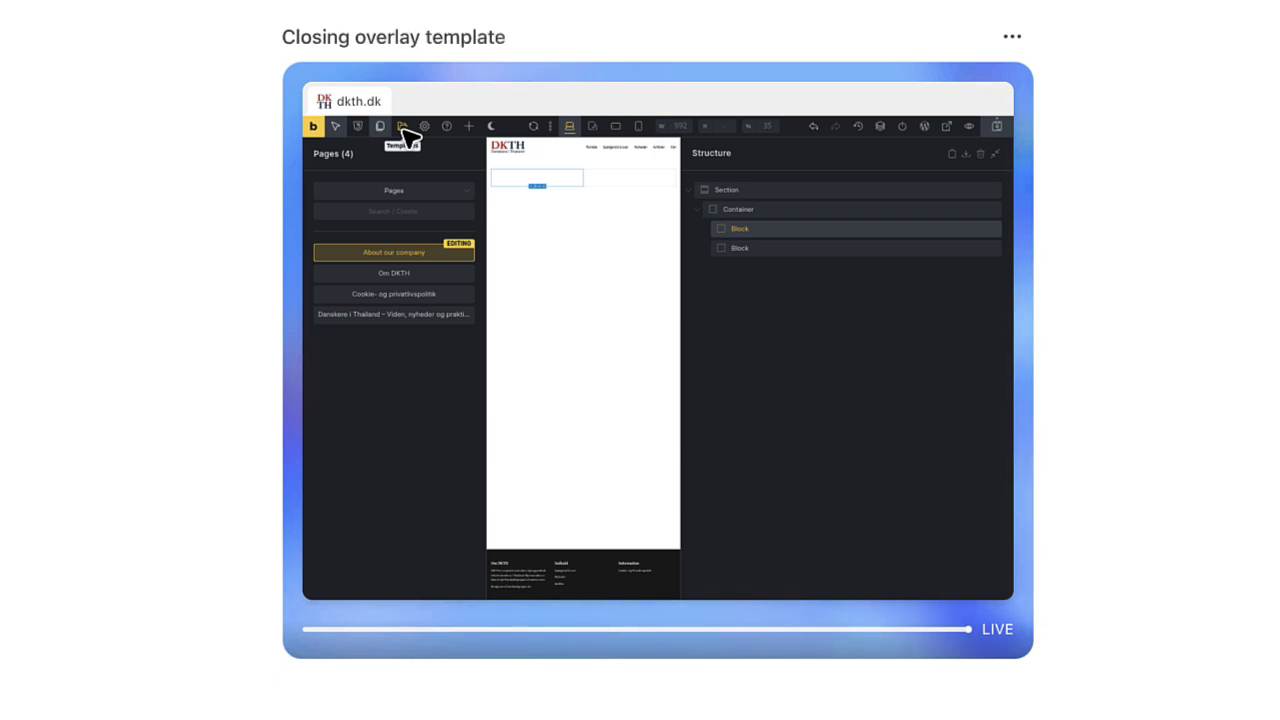
pyautogui.click(424, 127)
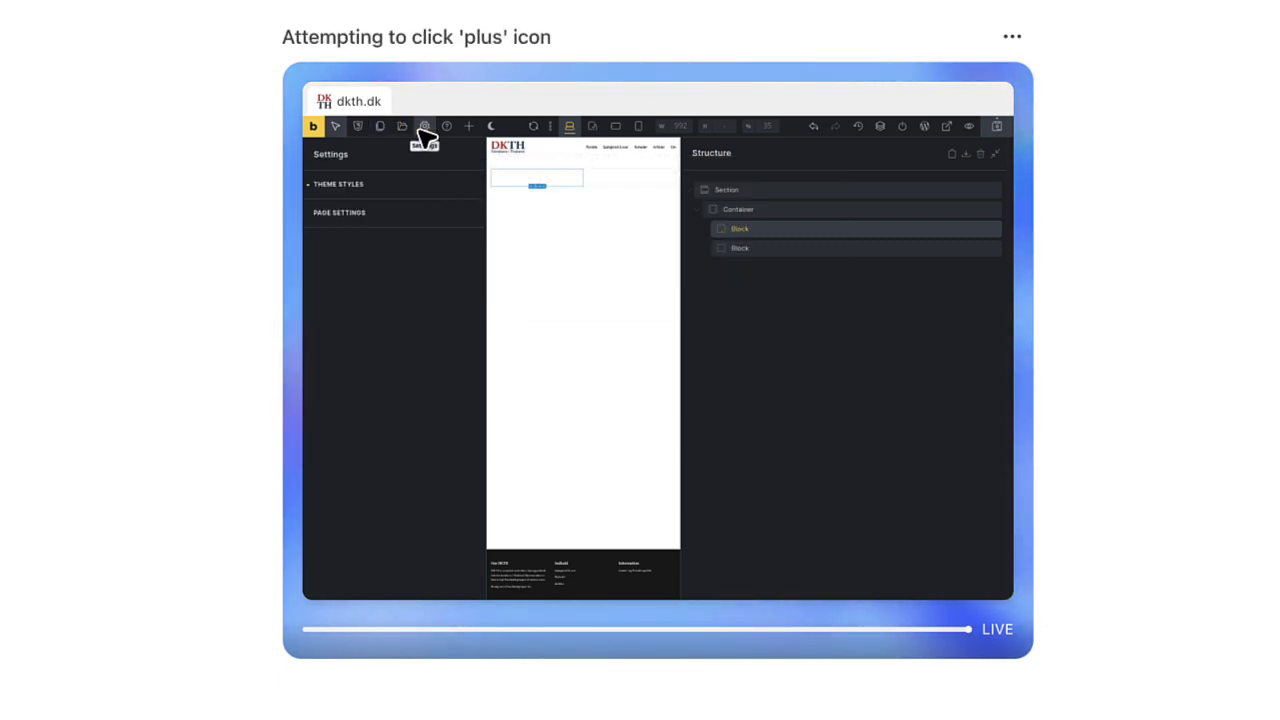
pyautogui.click(440, 128)
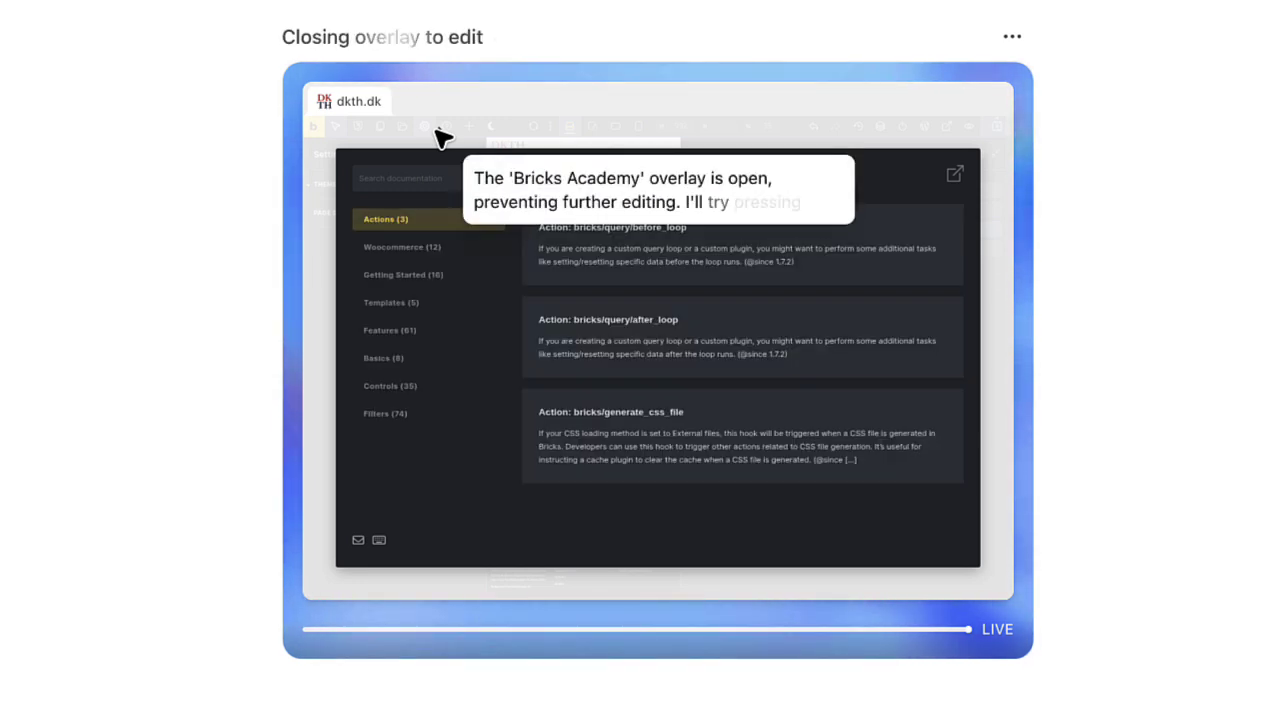
pyautogui.press('Escape')
pyautogui.click(448, 130)
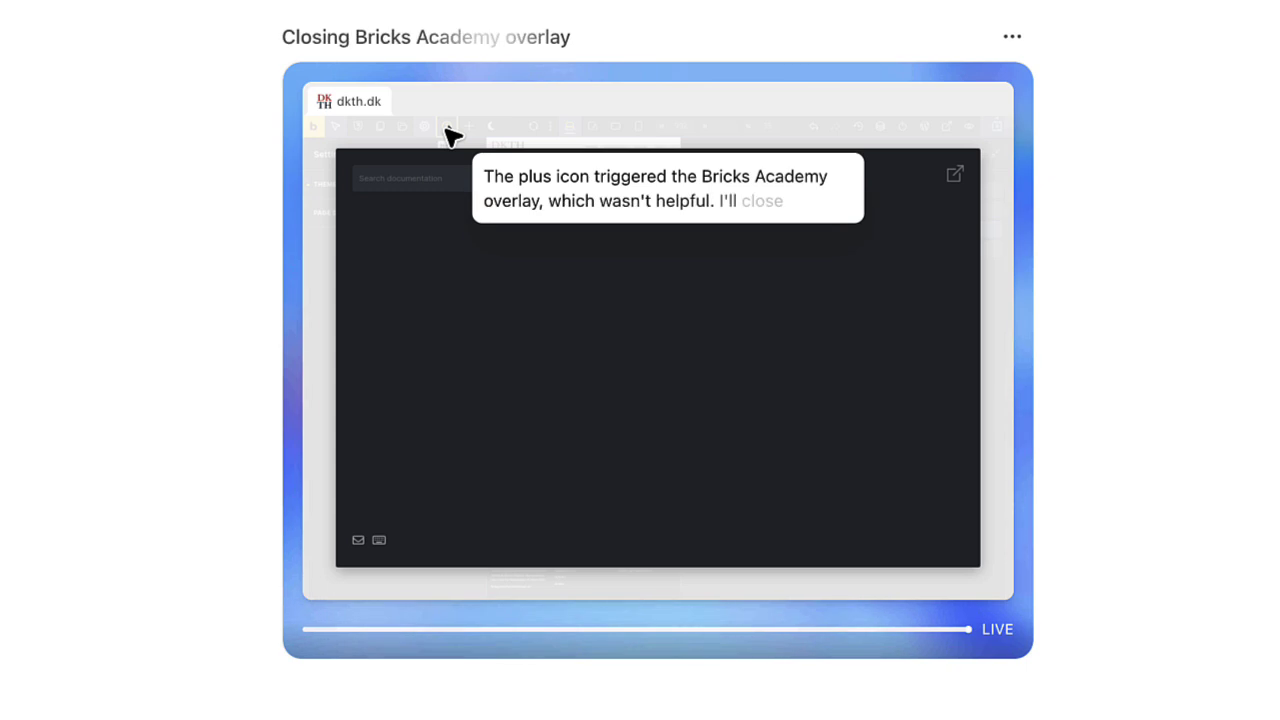
pyautogui.press('Escape')
pyautogui.click(537, 188)
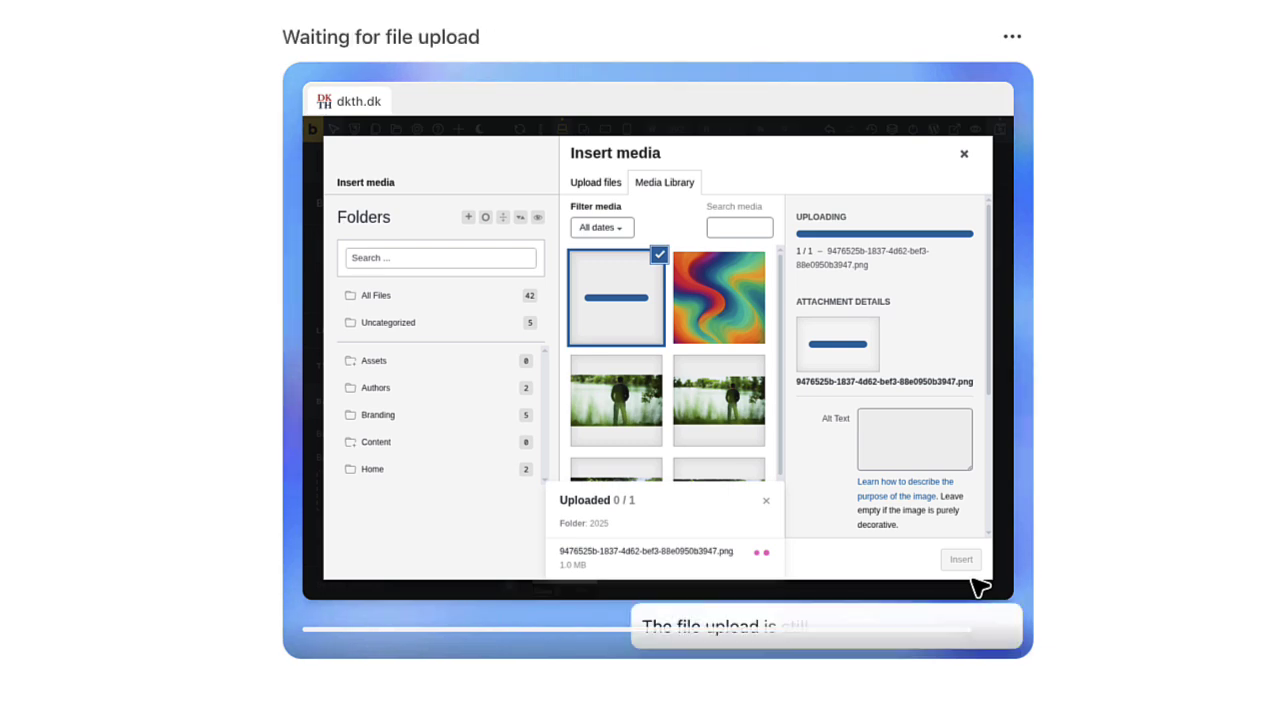
# Review the agent's activity log covering the background image upload and return to the live browser view
pyautogui.click(1012, 37)
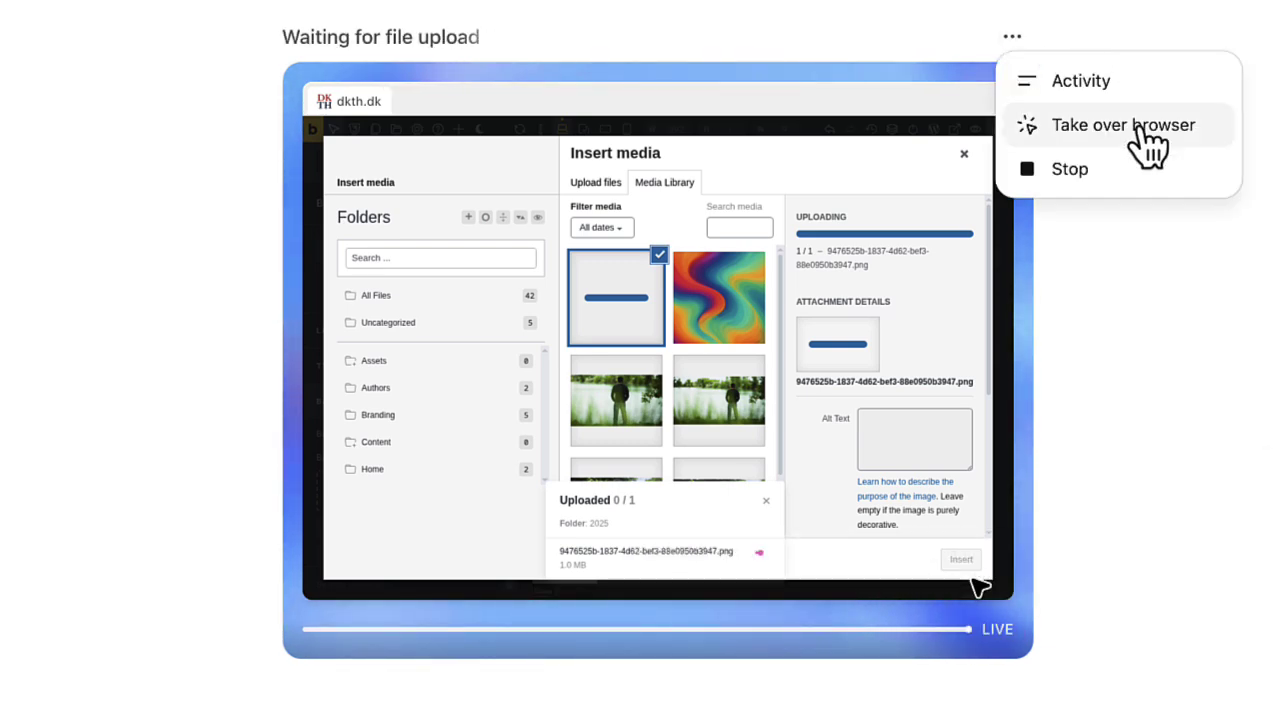
pyautogui.press('Escape')
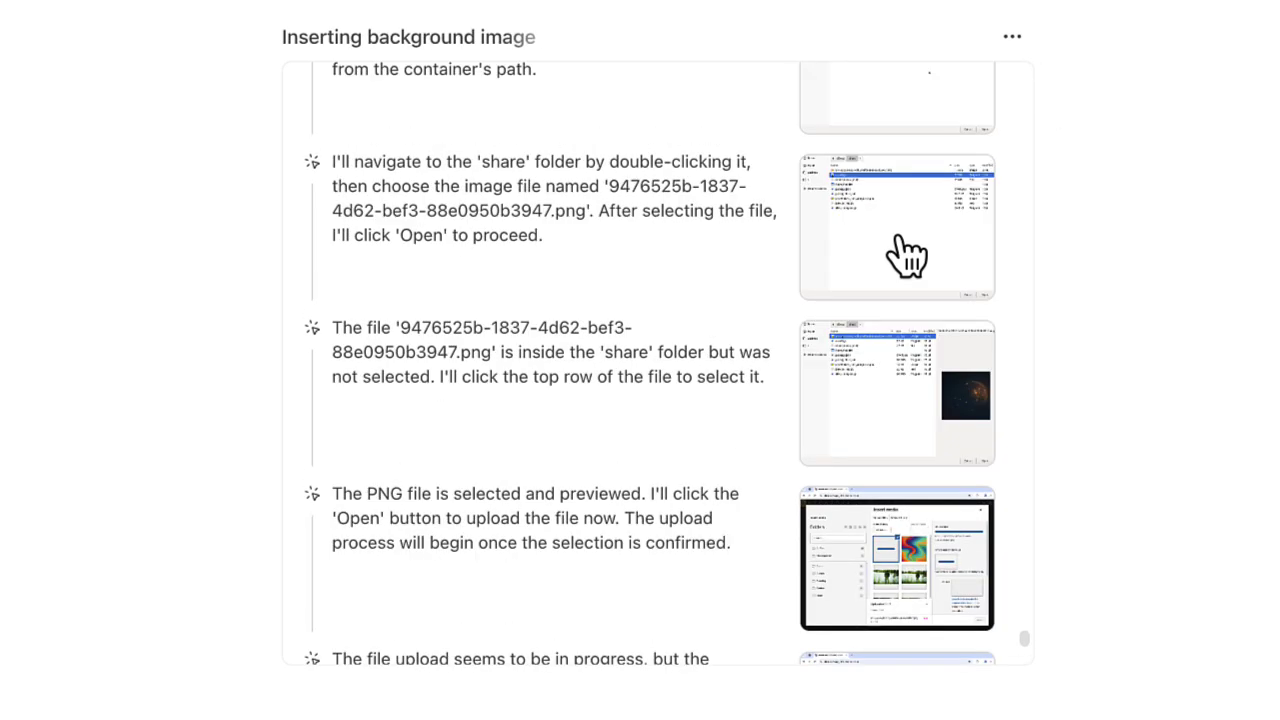
pyautogui.click(1014, 38)
pyautogui.click(1060, 123)
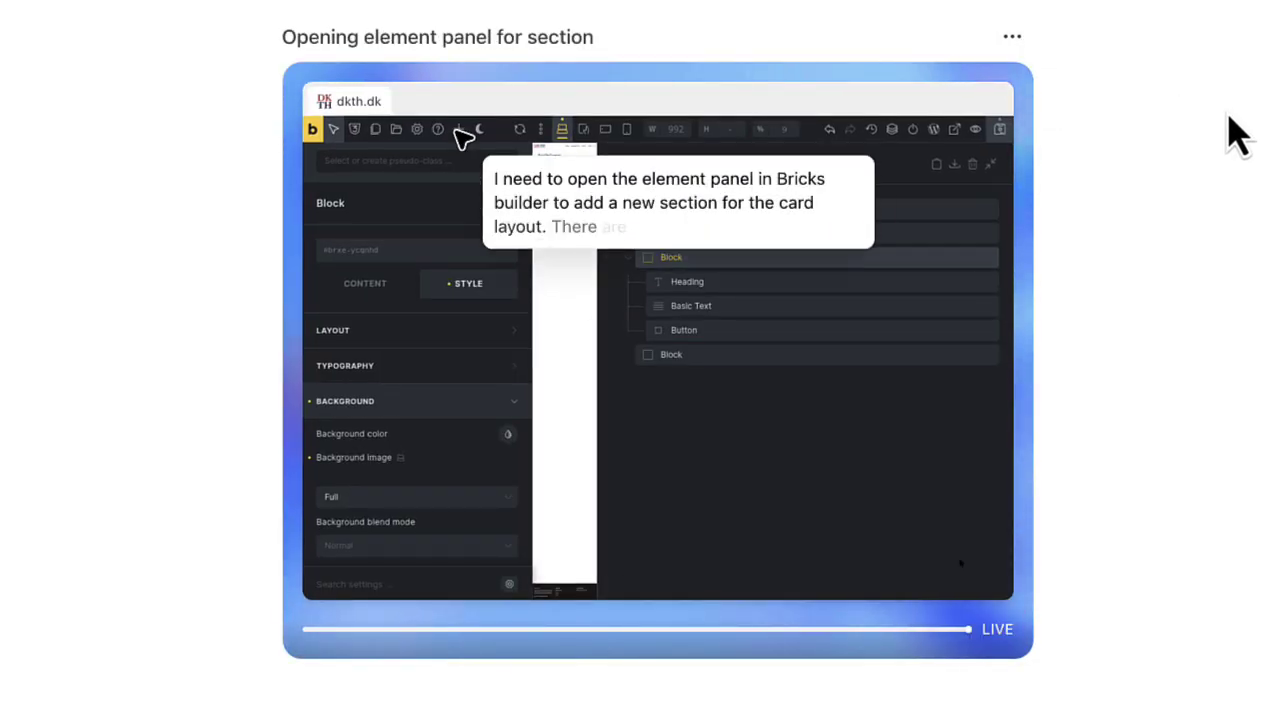